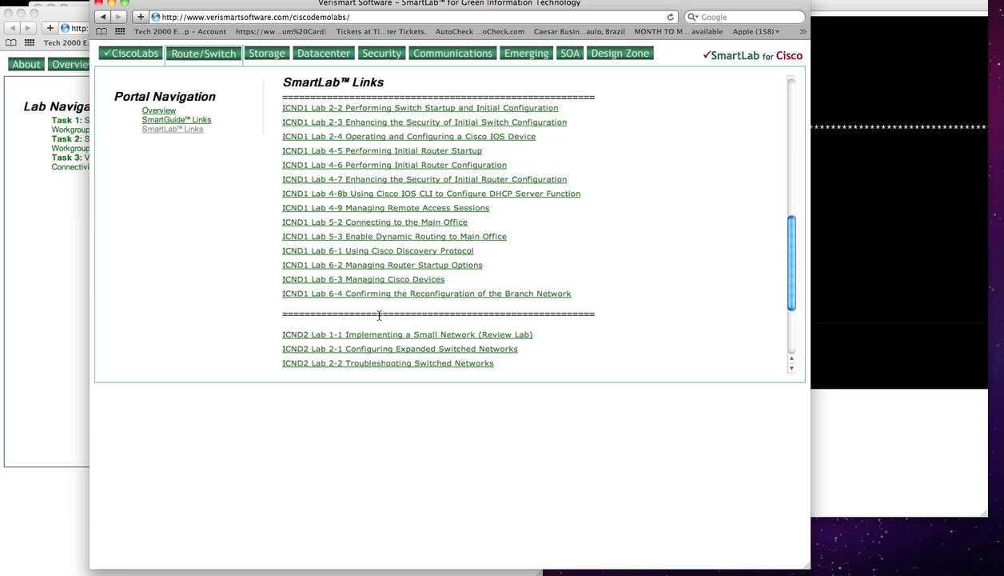
# Step: Place the Task 1 lab instructions window beside the router's telnet session
pyautogui.click(69, 292)
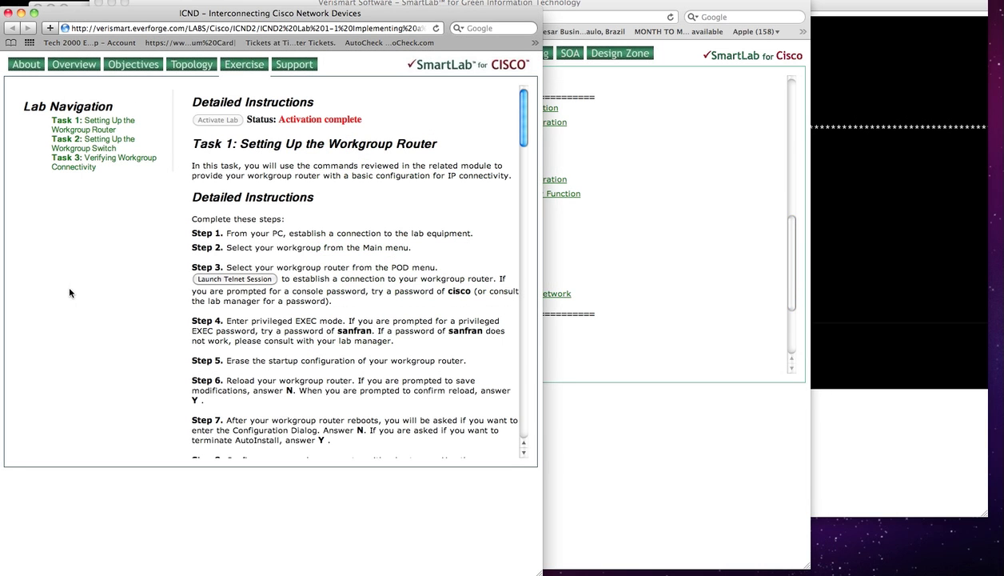
pyautogui.click(859, 243)
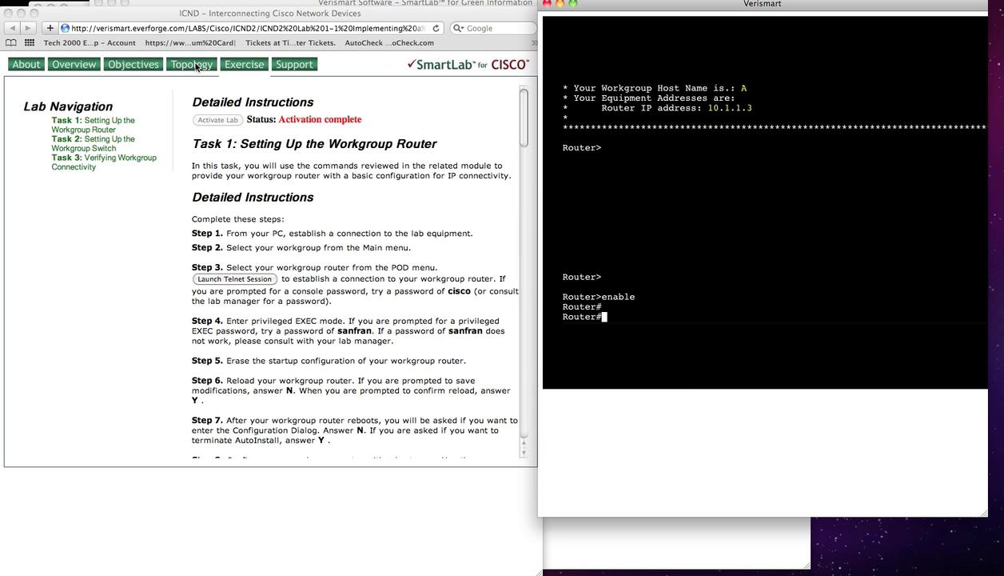
# Step: With the Support command list open, erase the startup configuration via 'erase start', confirming with y
pyautogui.click(293, 64)
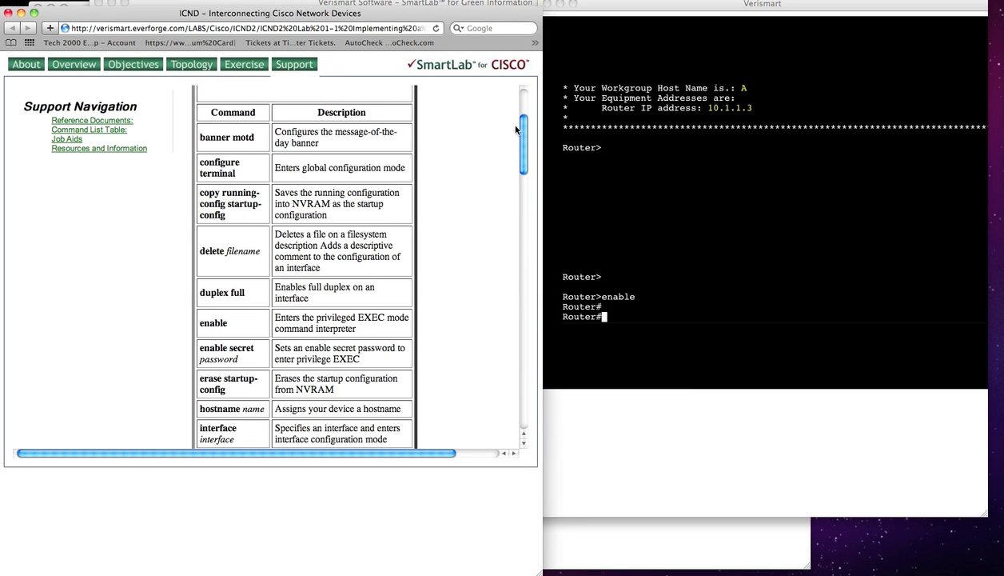
pyautogui.moveTo(521, 129)
pyautogui.mouseDown()
pyautogui.moveTo(522, 120)
pyautogui.moveTo(523, 197)
pyautogui.moveTo(523, 121)
pyautogui.mouseUp()
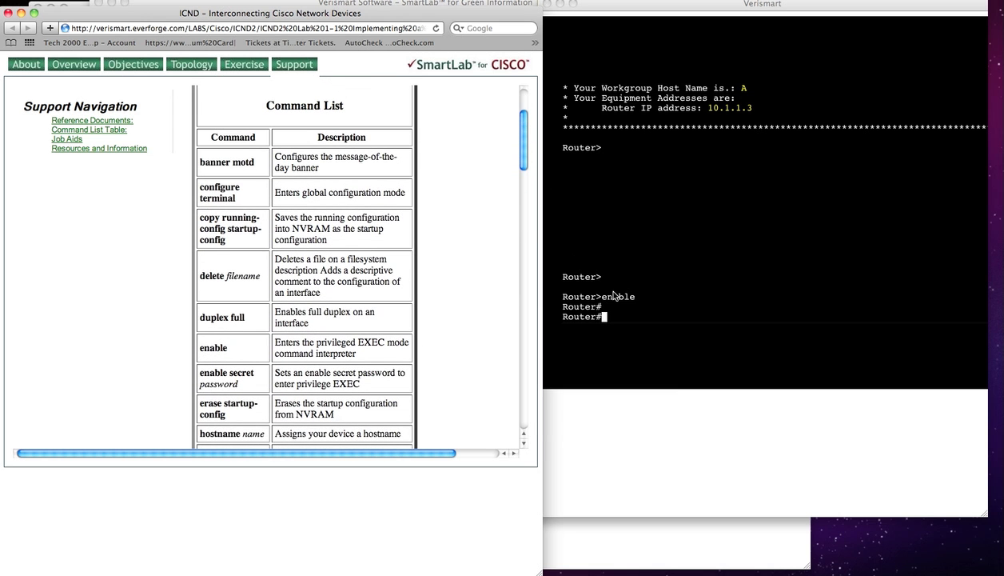
pyautogui.click(615, 317)
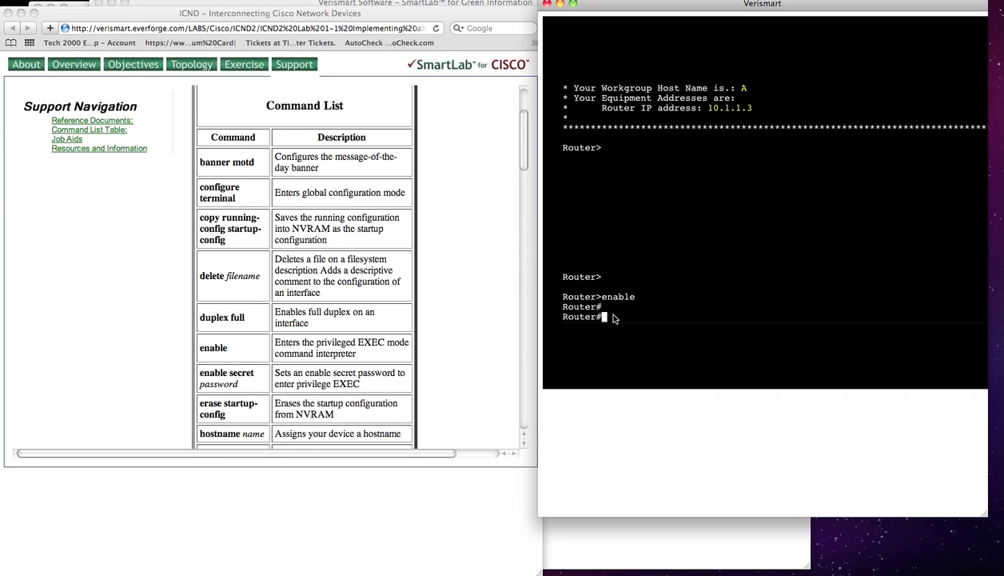
pyautogui.write('erase start')
pyautogui.press('Return')
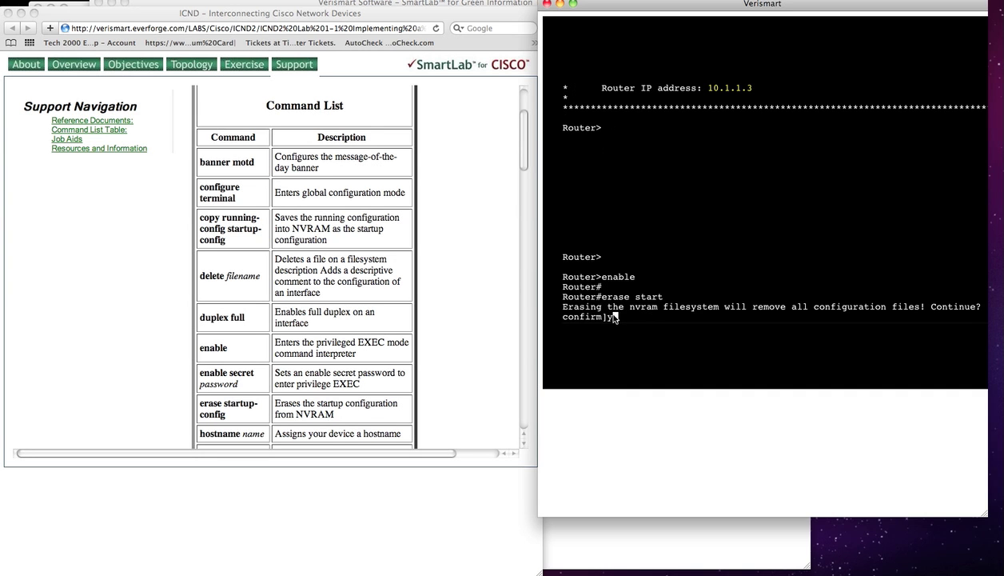
pyautogui.write('y')
pyautogui.press('Return')
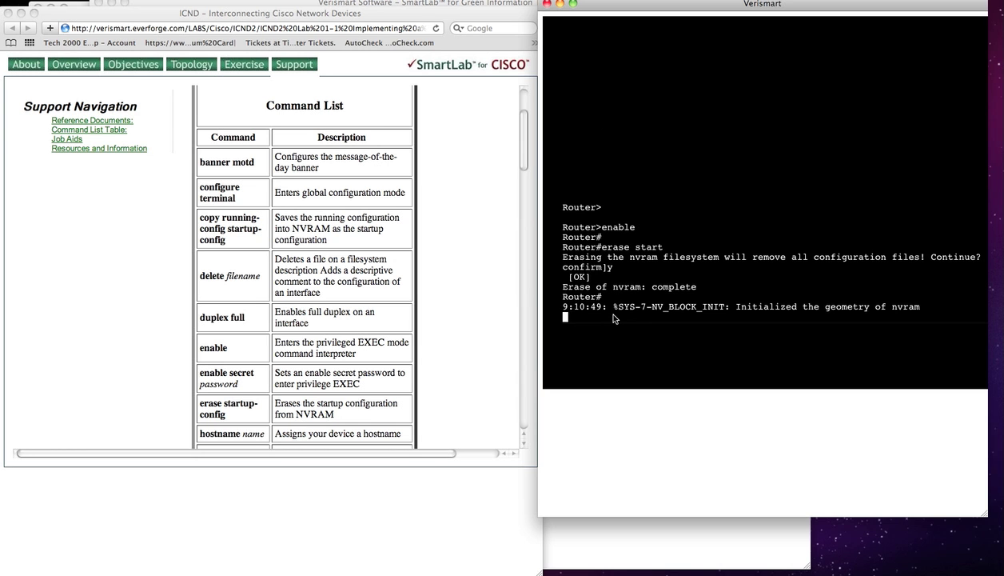
# Step: Reload the router, confirming the reload with y
pyautogui.write('reload')
pyautogui.press('Return')
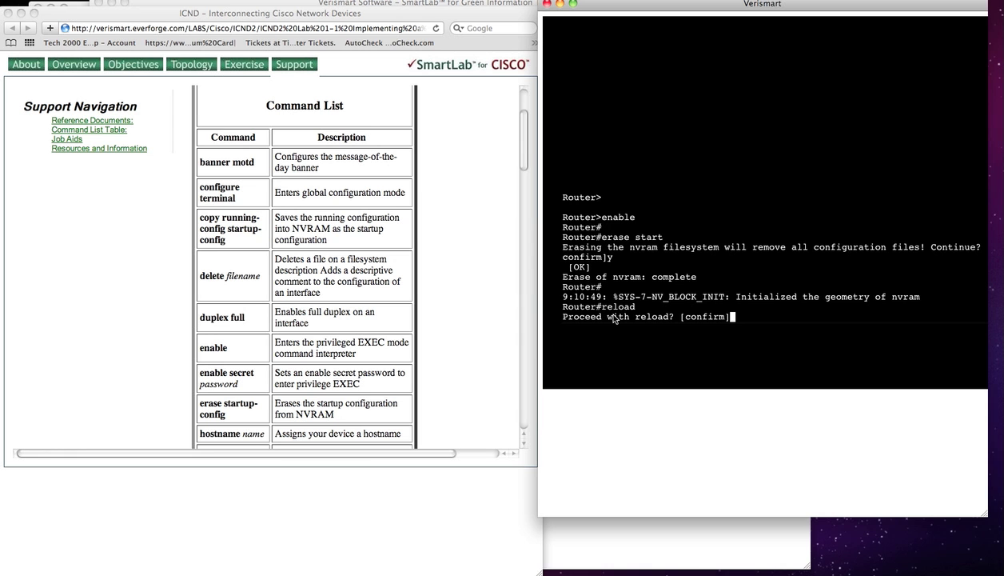
pyautogui.write('y')
pyautogui.press('Return')
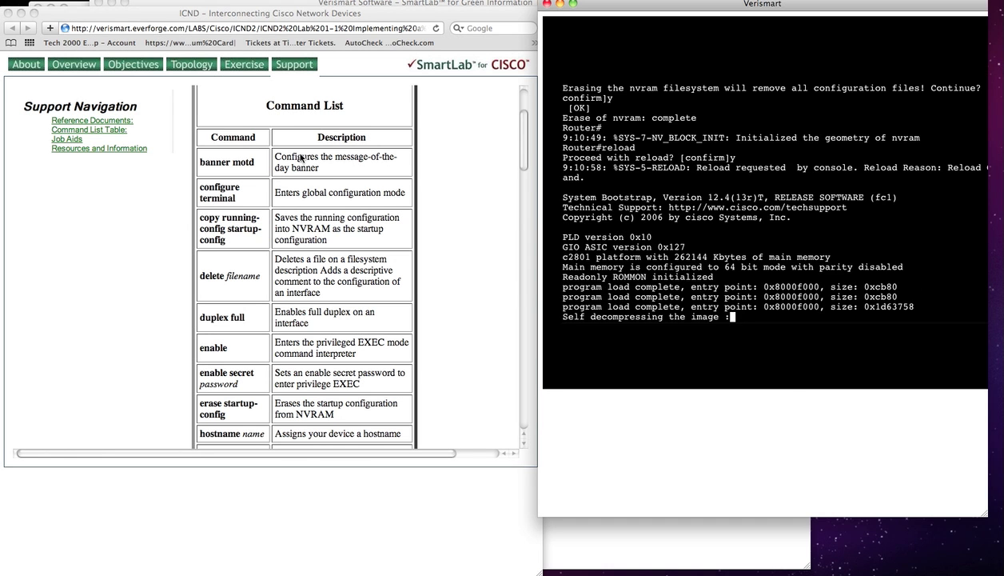
# Step: Show the lab's Exercise page scrolled down to Step 8
pyautogui.click(243, 73)
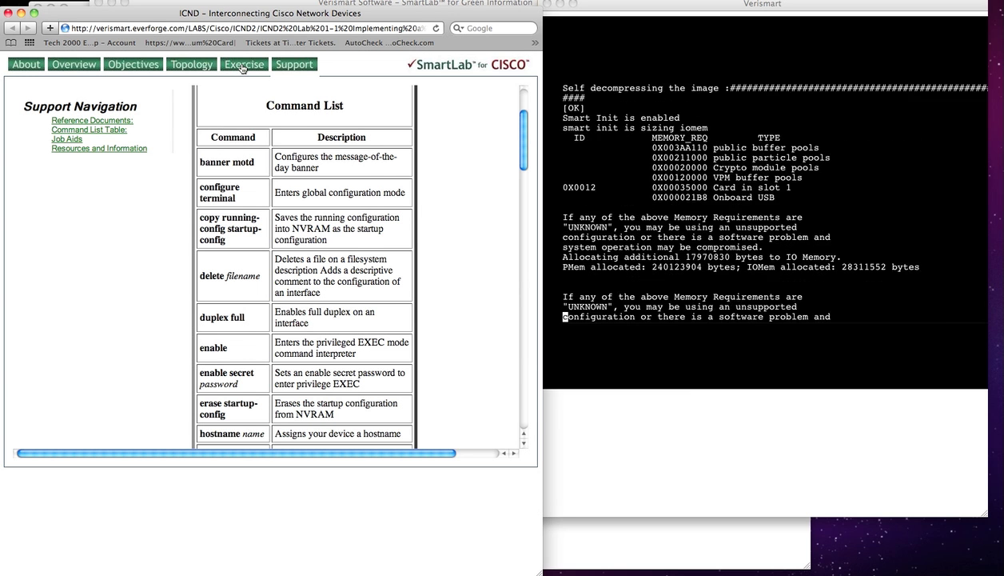
pyautogui.click(243, 65)
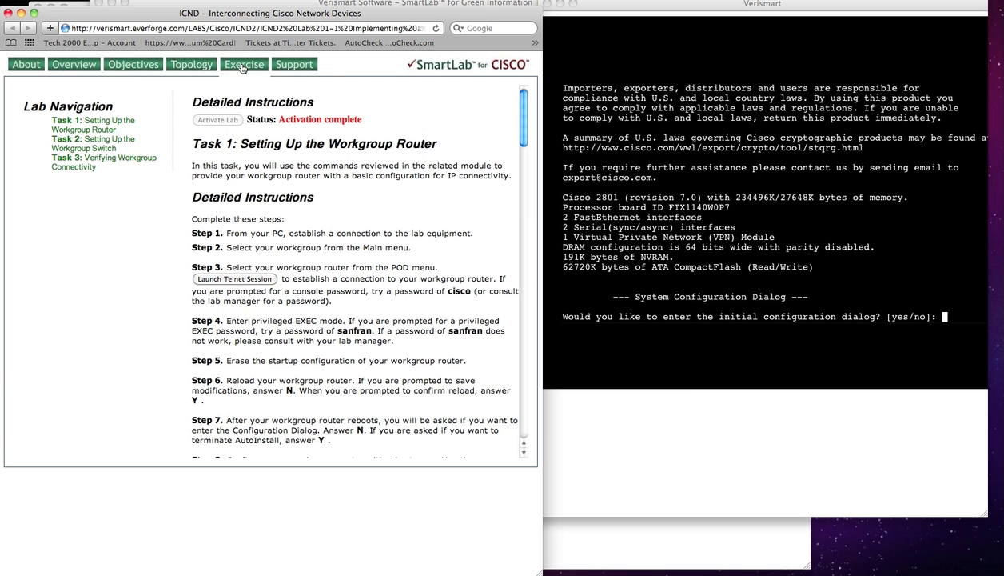
pyautogui.scroll(-3, 238, 141)
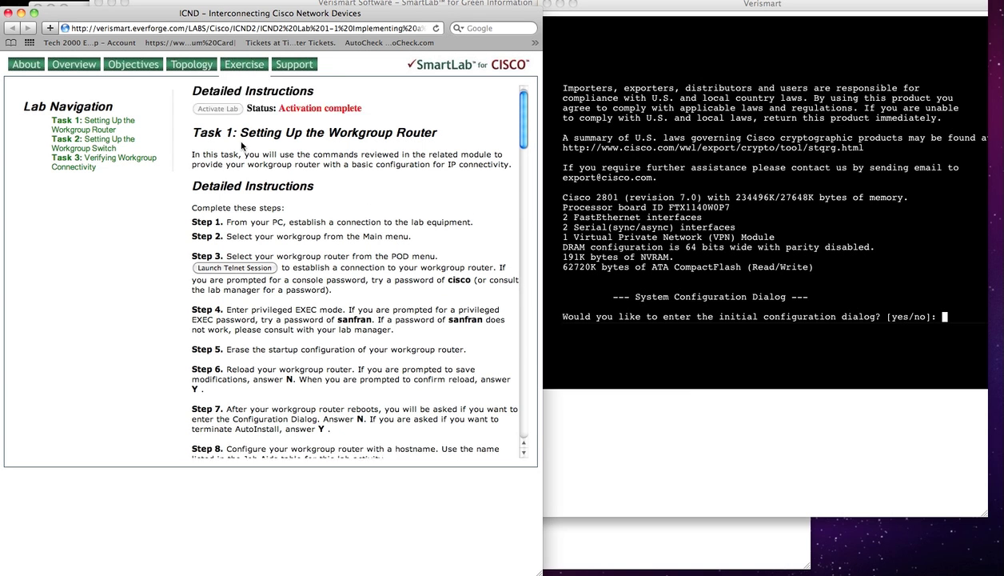
pyautogui.scroll(-3, 238, 146)
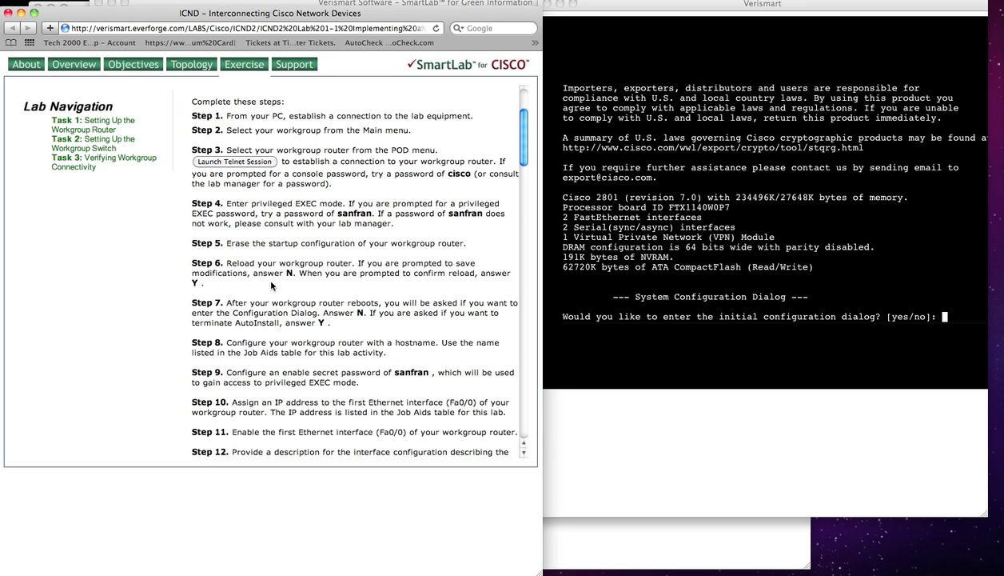
# Step: Answer no to the initial configuration dialog, yes to terminate AutoInstall, and reach Router>
pyautogui.click(643, 346)
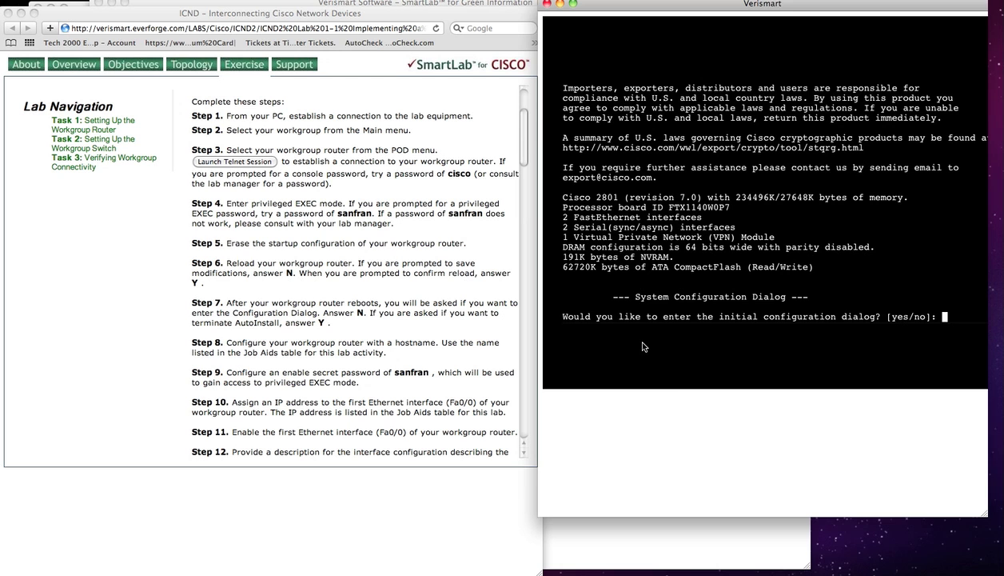
pyautogui.write('no')
pyautogui.press('Return')
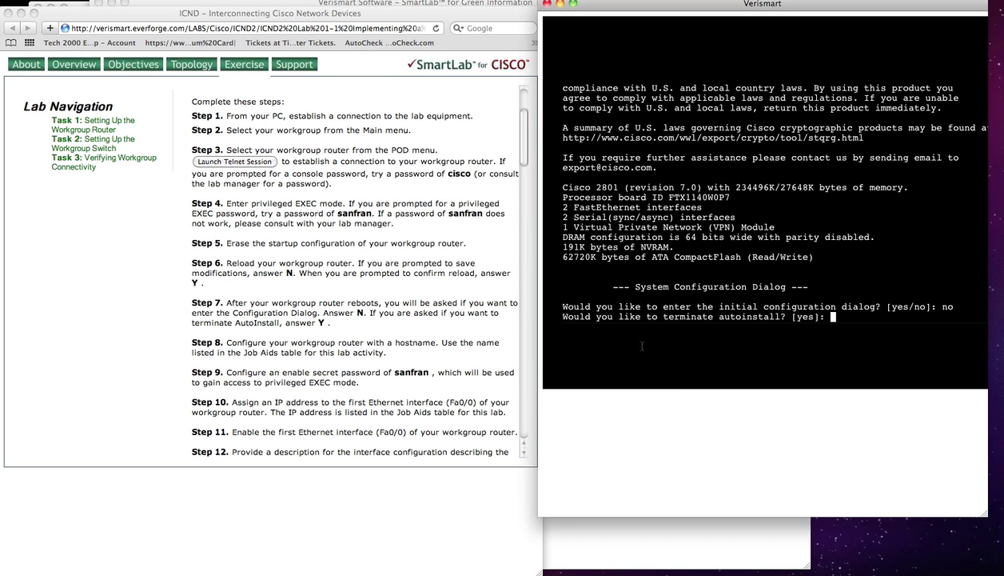
pyautogui.write('yes')
pyautogui.press('Return')
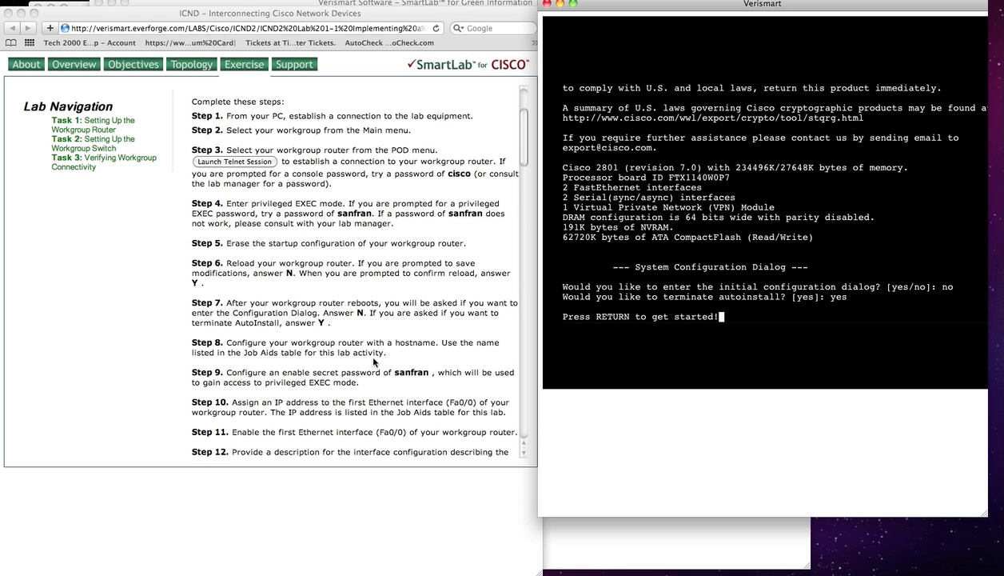
pyautogui.press('Return')
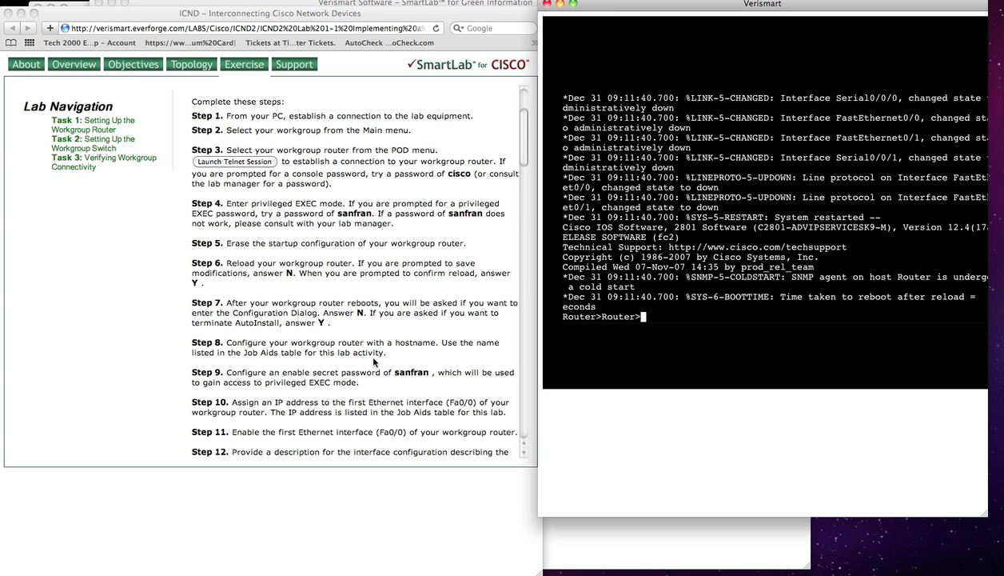
pyautogui.press('Return')
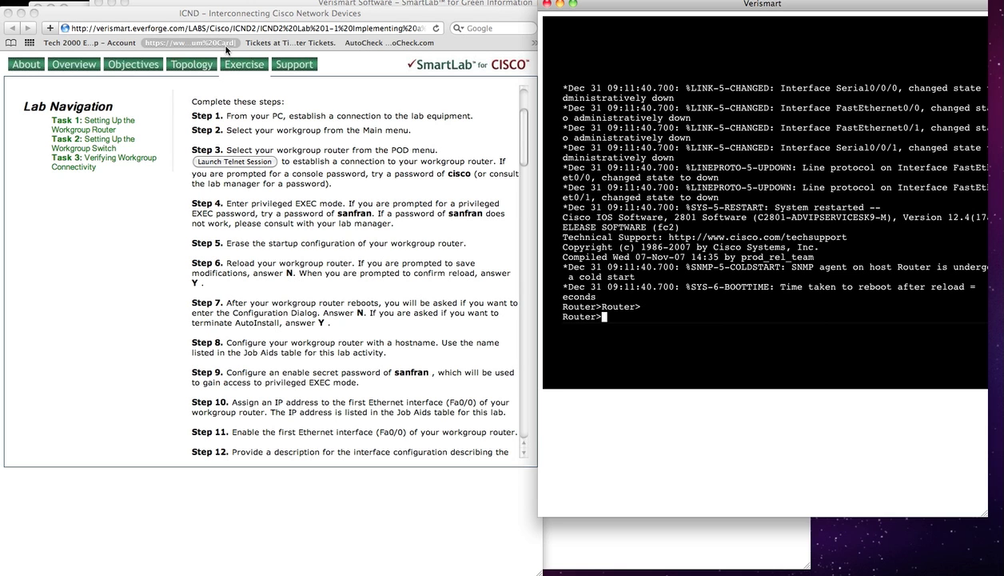
# Step: Check the lab topology diagram, then try the config command twice at the user prompt
pyautogui.click(204, 67)
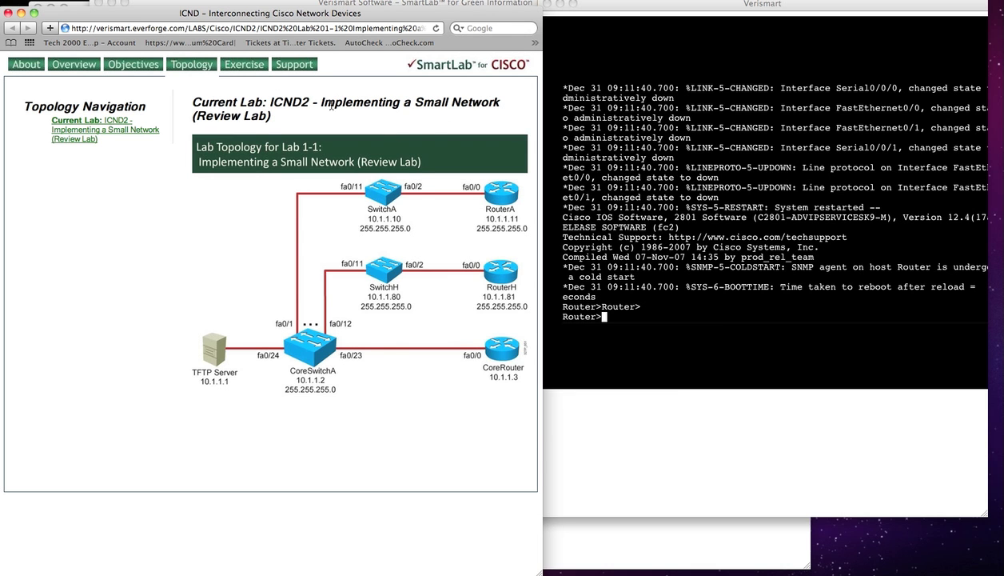
pyautogui.click(243, 67)
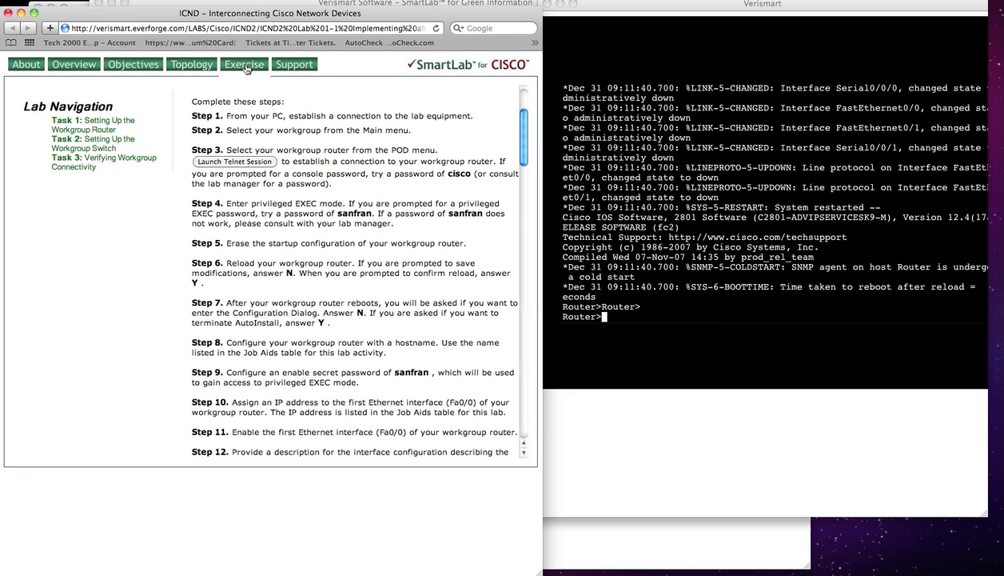
pyautogui.click(625, 327)
pyautogui.write('con')
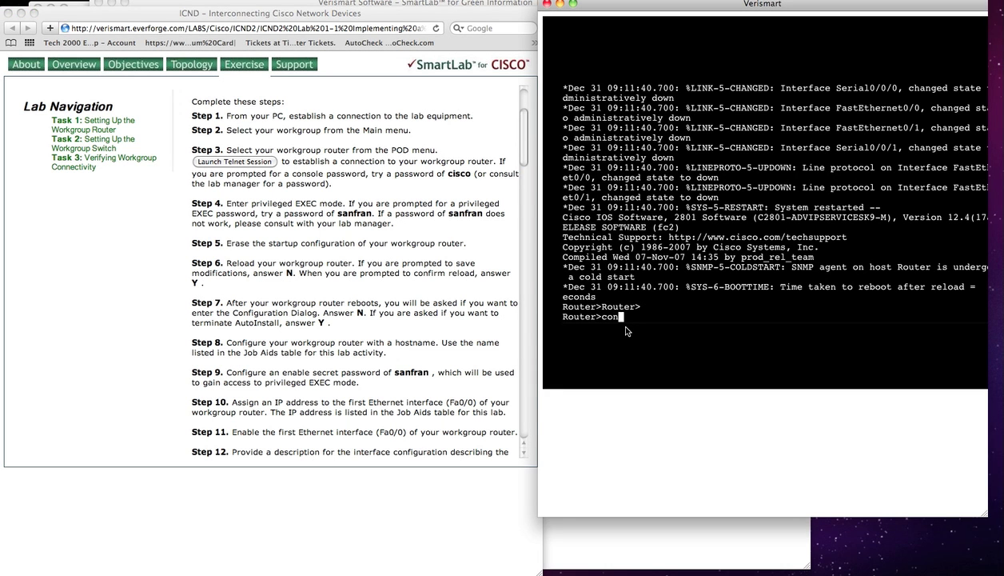
pyautogui.write('fig')
pyautogui.press('Return')
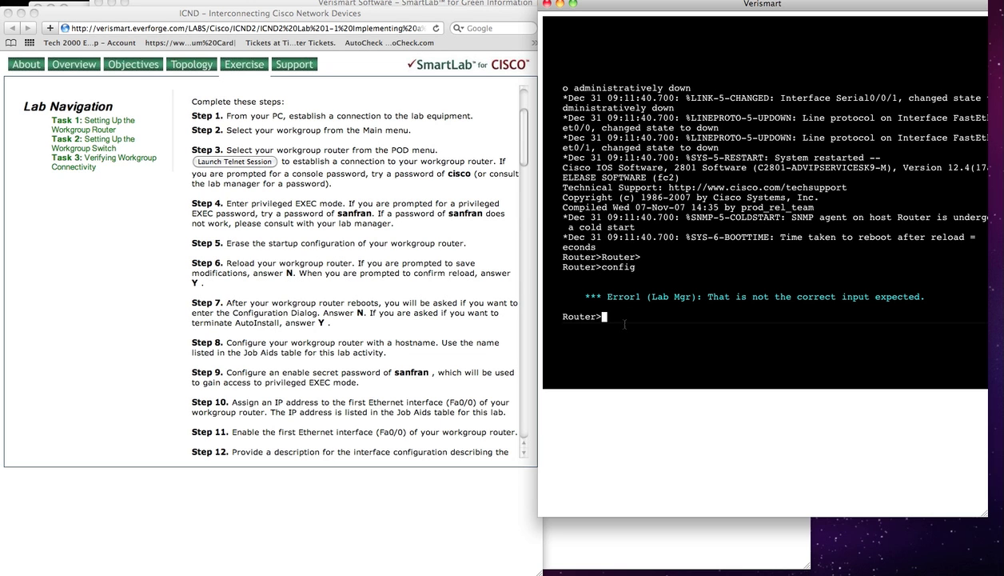
pyautogui.write('config')
pyautogui.press('Return')
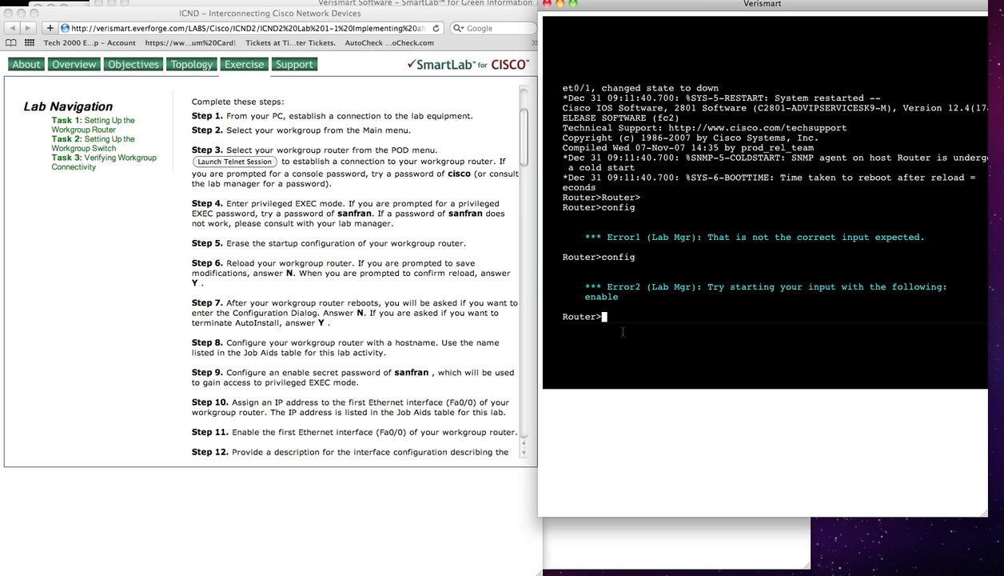
# Step: Enter privileged and global configuration mode and set the hostname to routerA
pyautogui.write('enable')
pyautogui.press('Return')
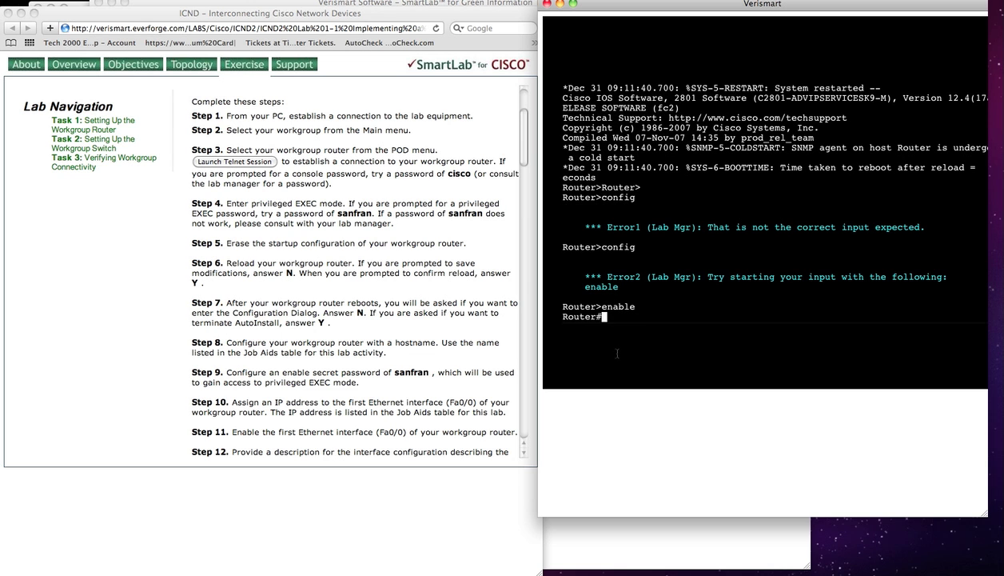
pyautogui.write('config t')
pyautogui.press('Return')
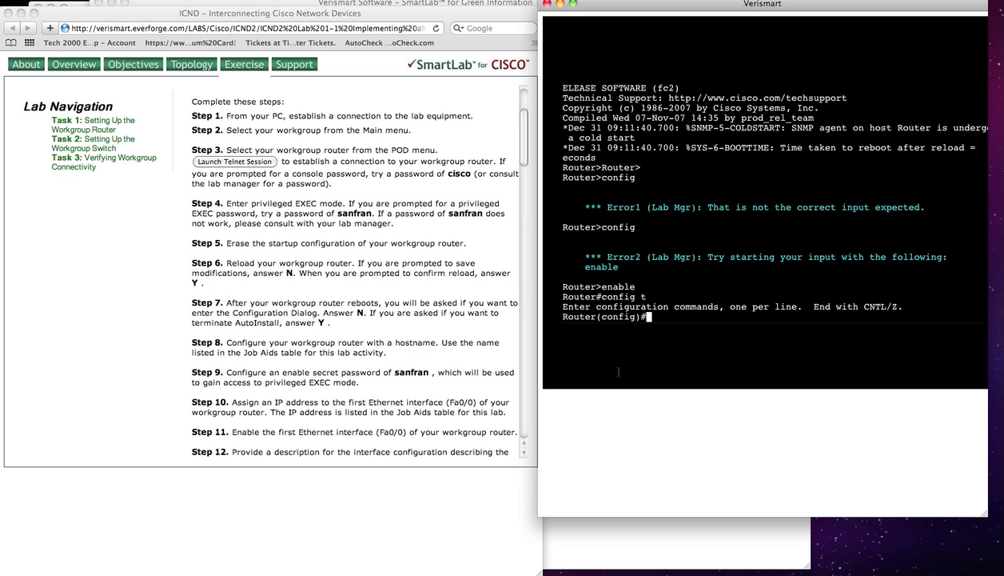
pyautogui.write('hostname router')
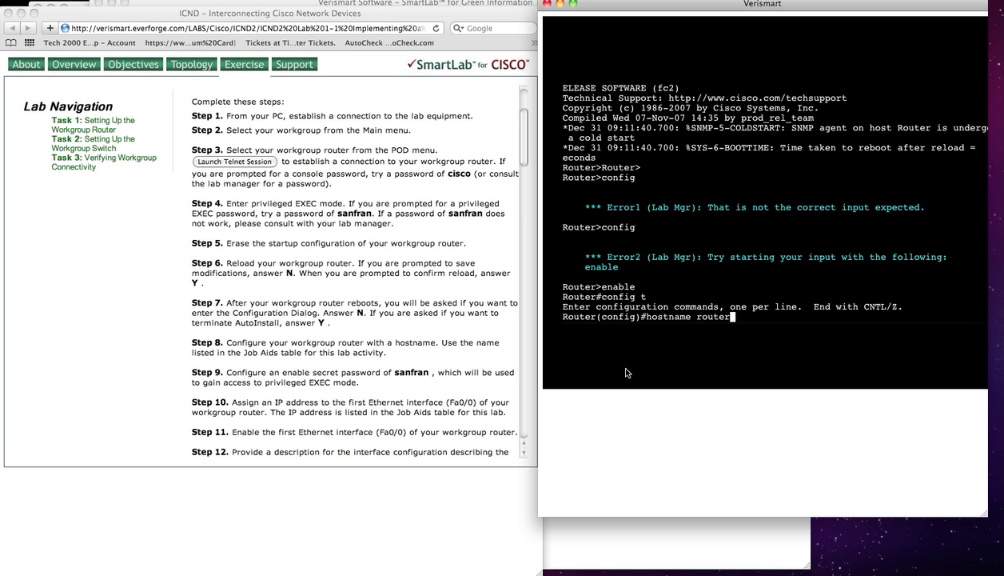
pyautogui.write('1')
pyautogui.write('A')
pyautogui.press('Return')
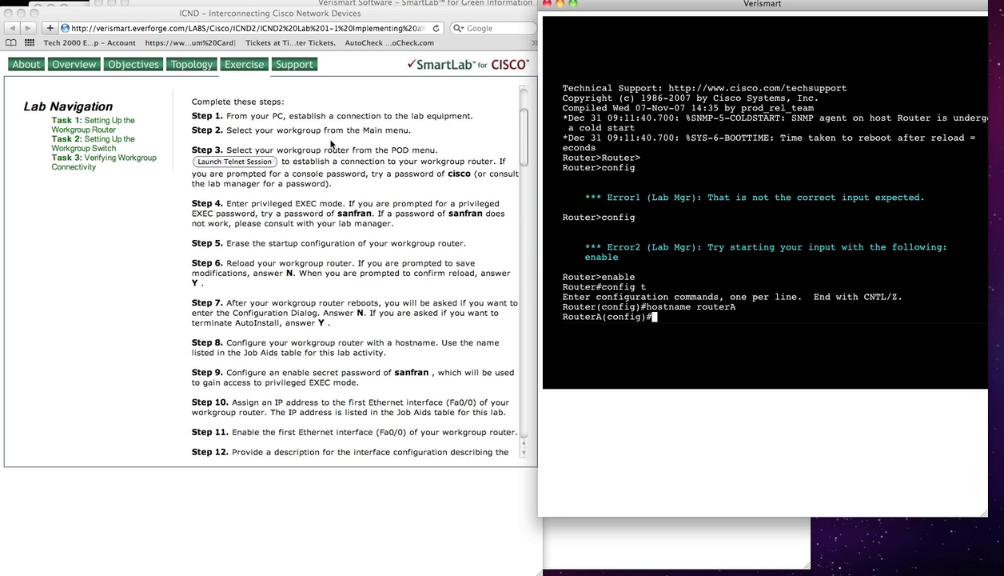
pyautogui.click(297, 64)
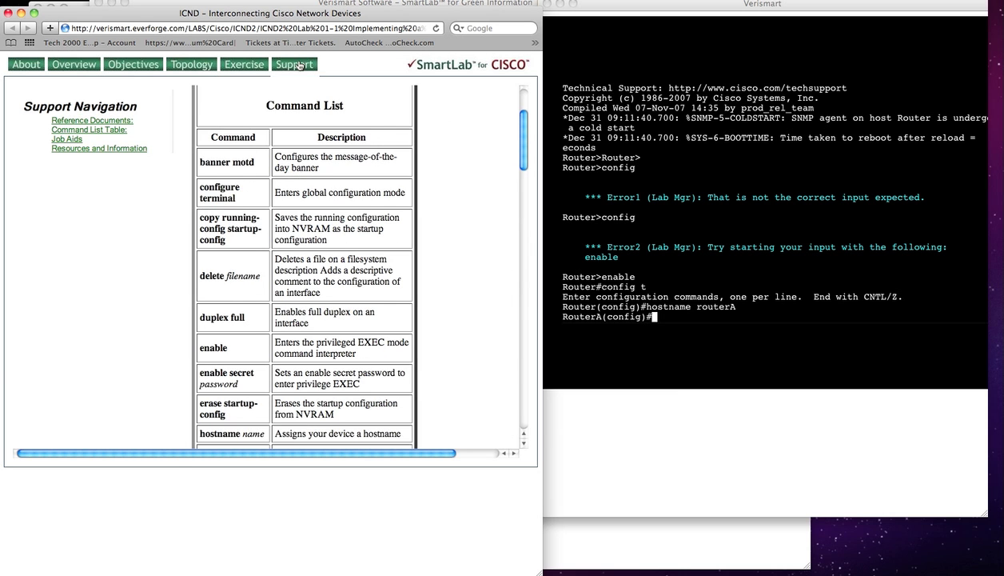
pyautogui.click(253, 65)
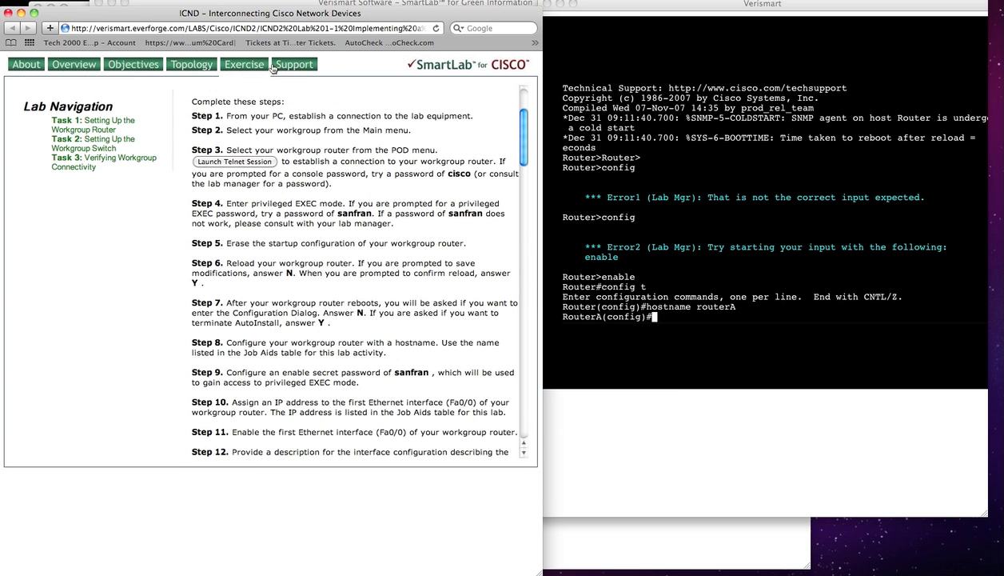
pyautogui.click(192, 67)
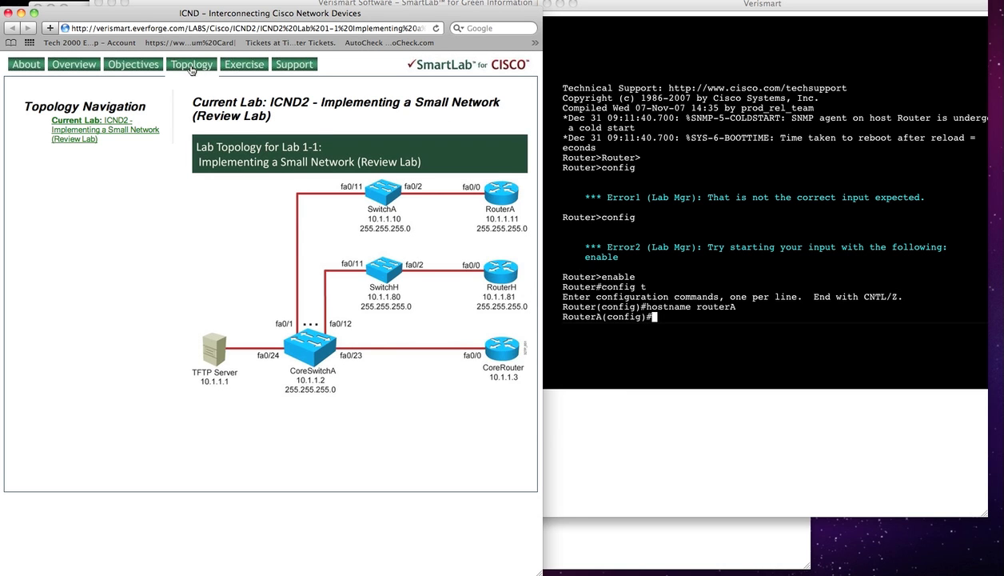
pyautogui.click(248, 69)
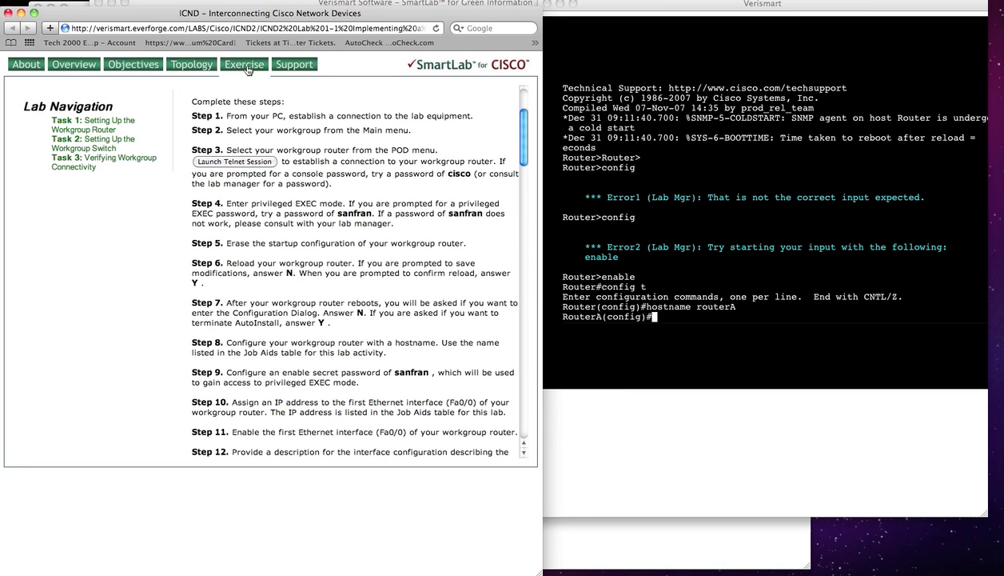